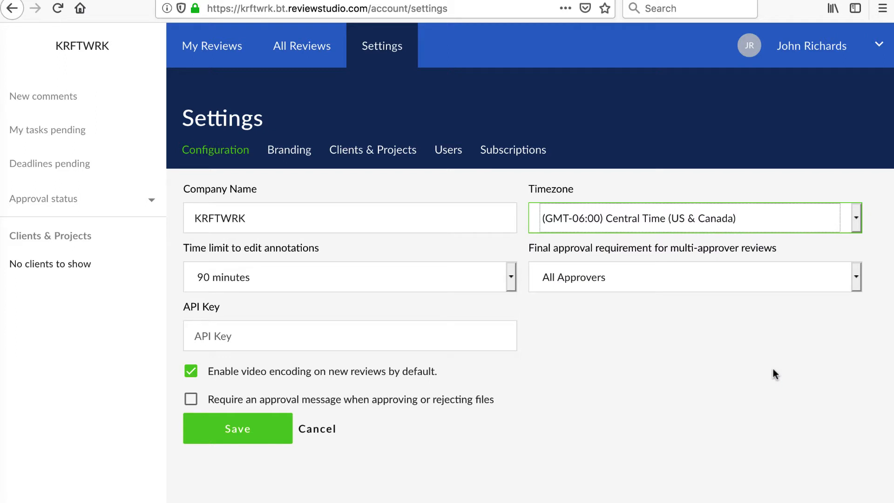
Step: Confirm Central Time (US & Canada) as the KRFTWRK account's timezone
click(772, 369)
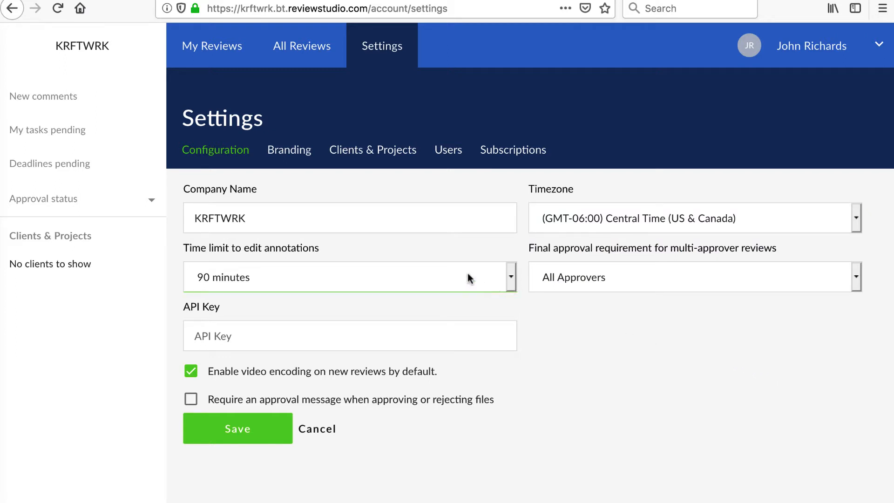
Step: Upload kw2x.png as the account logo in Branding
click(296, 155)
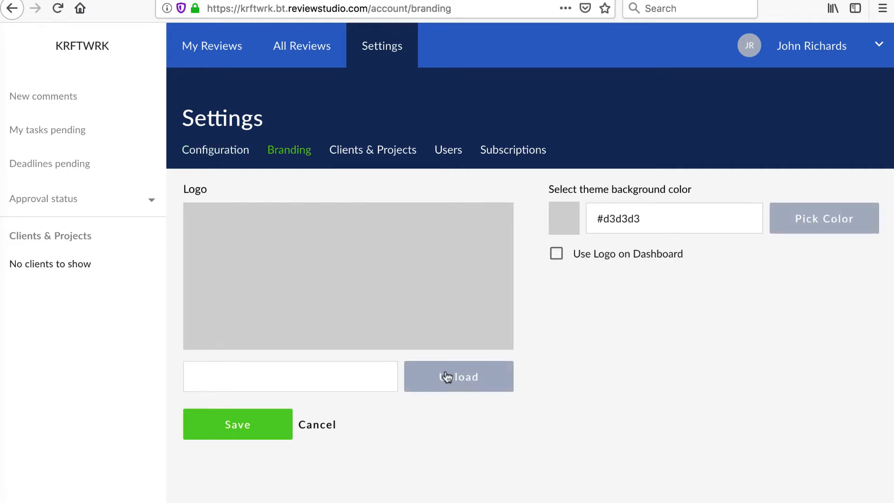
click(445, 376)
click(353, 83)
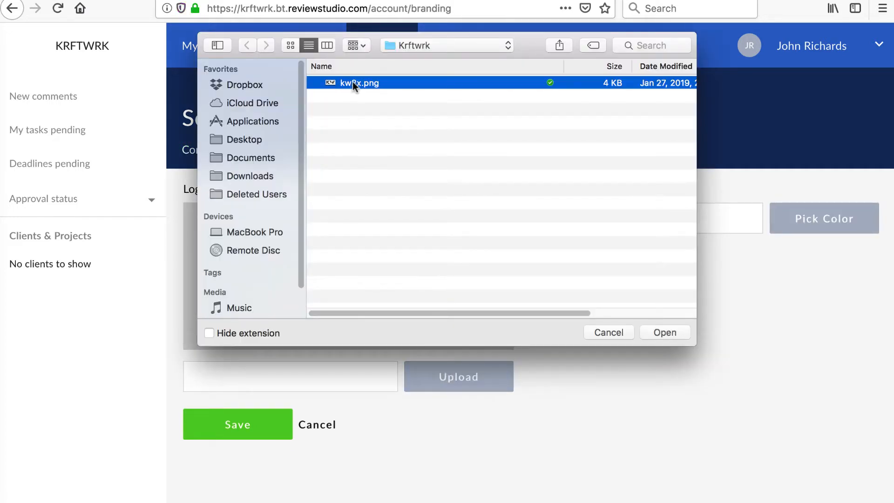
click(658, 334)
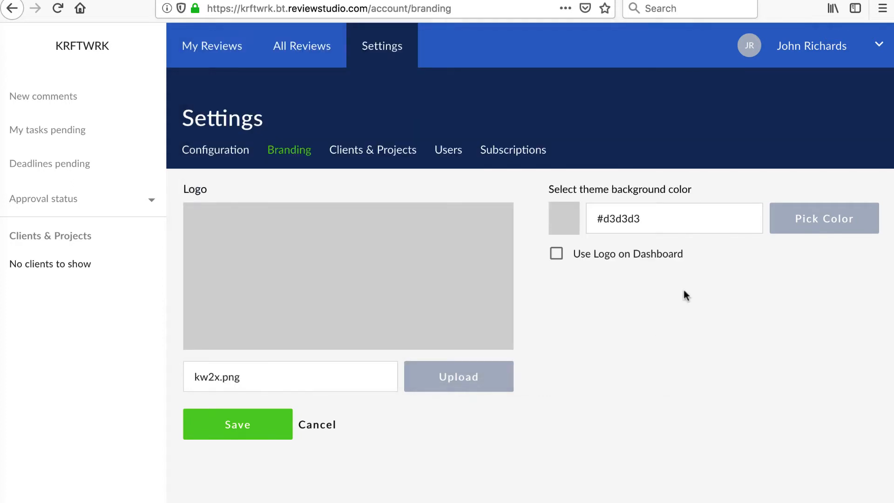
Step: Set the theme background colour to #f9bd30 and save the branding
click(562, 221)
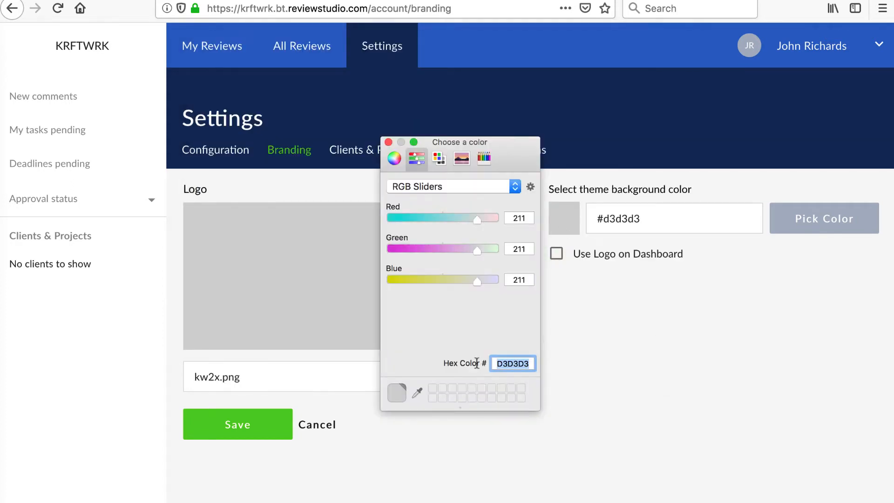
text(f9bd30)
key(Return)
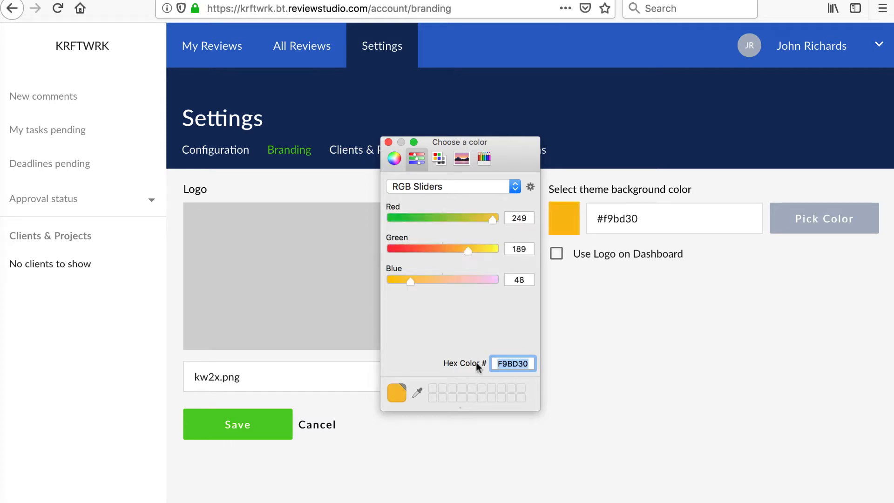
click(253, 428)
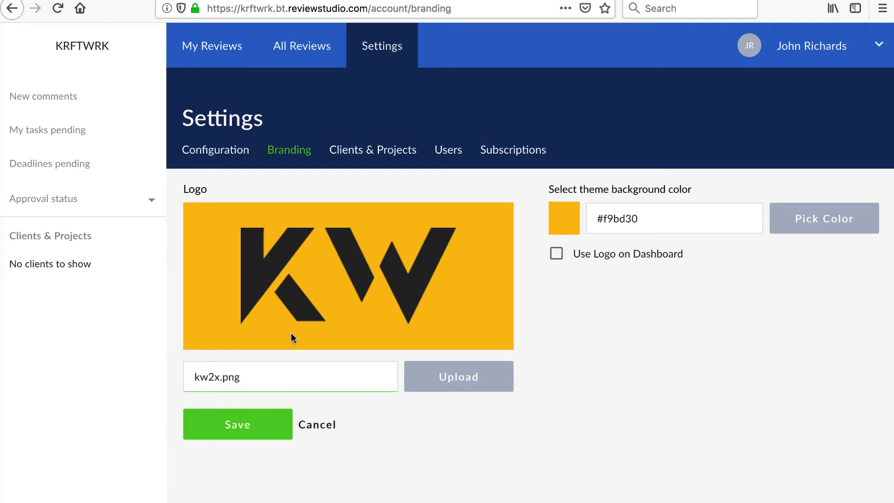
click(448, 150)
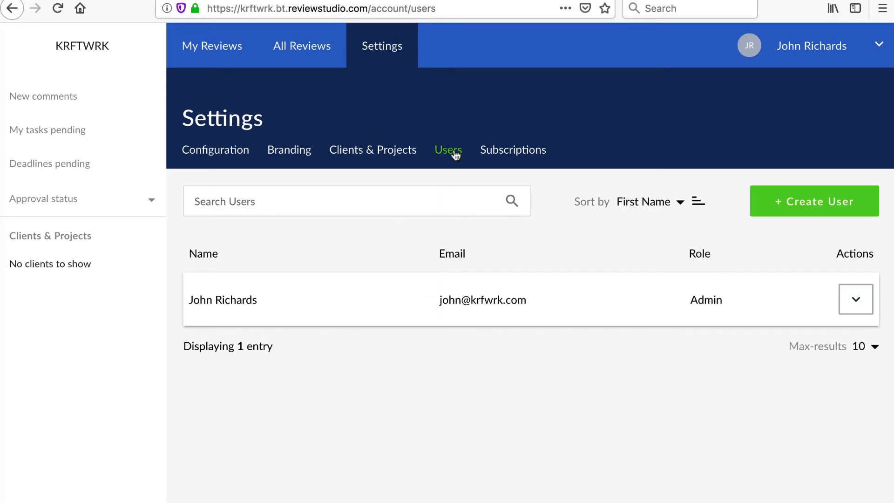
Step: Create a new user and enter their first name, last name and e-mail address
click(785, 203)
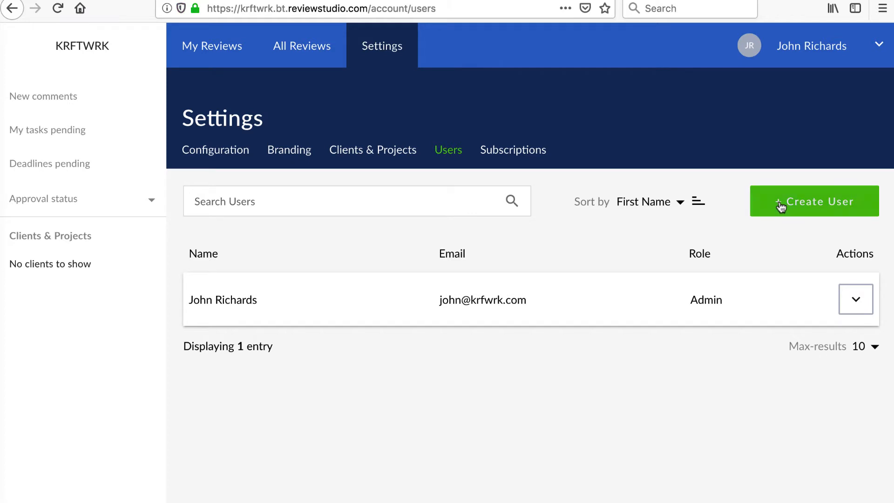
click(372, 180)
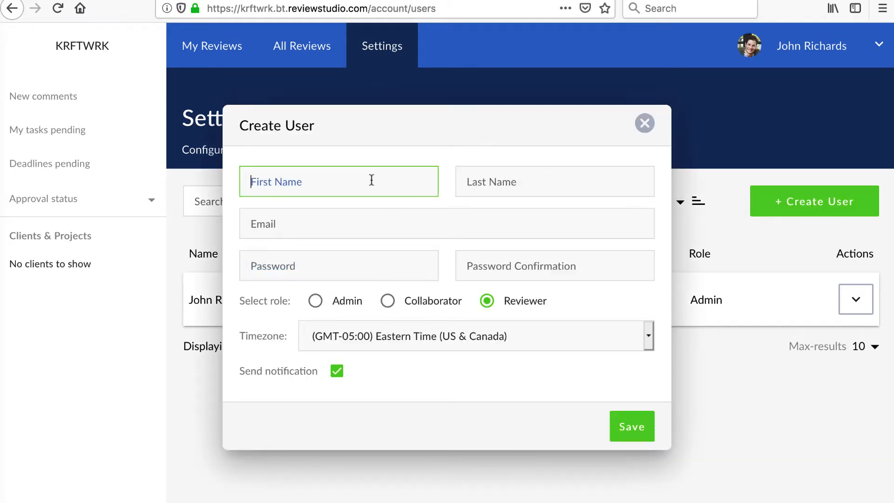
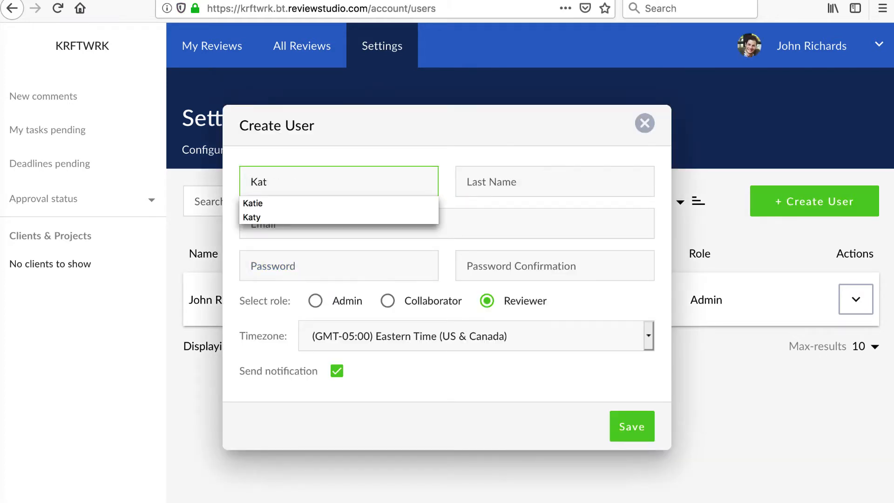
click(501, 180)
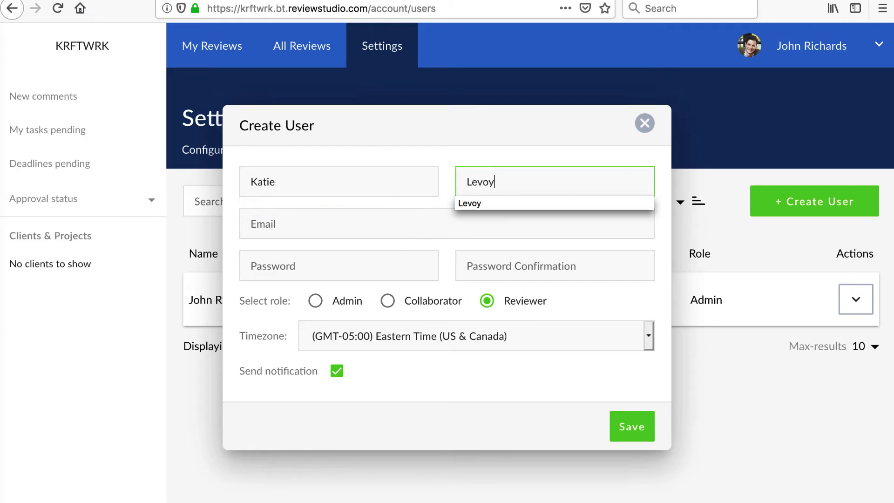
click(387, 228)
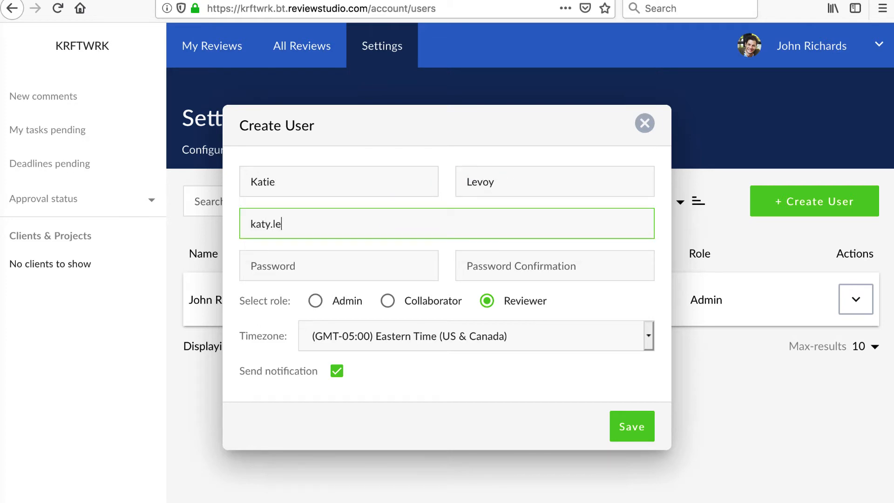
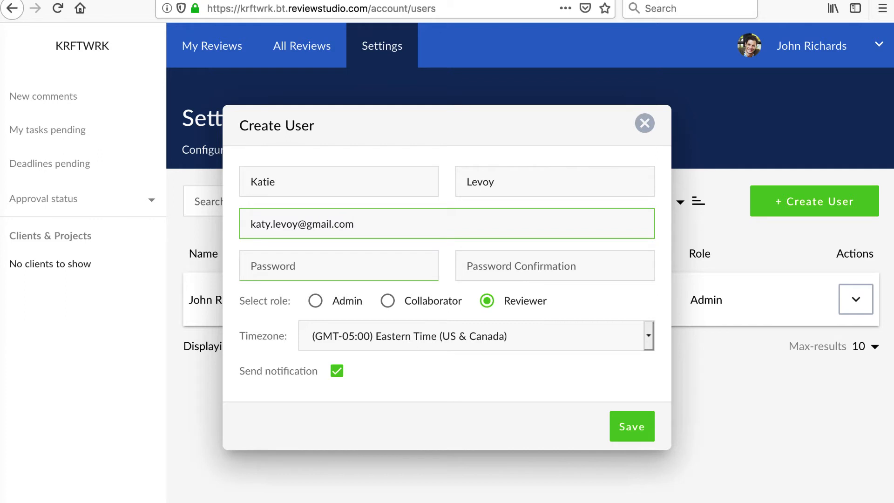
Step: Choose the user's role, enter a password, keep the notification on, and save the user
click(315, 302)
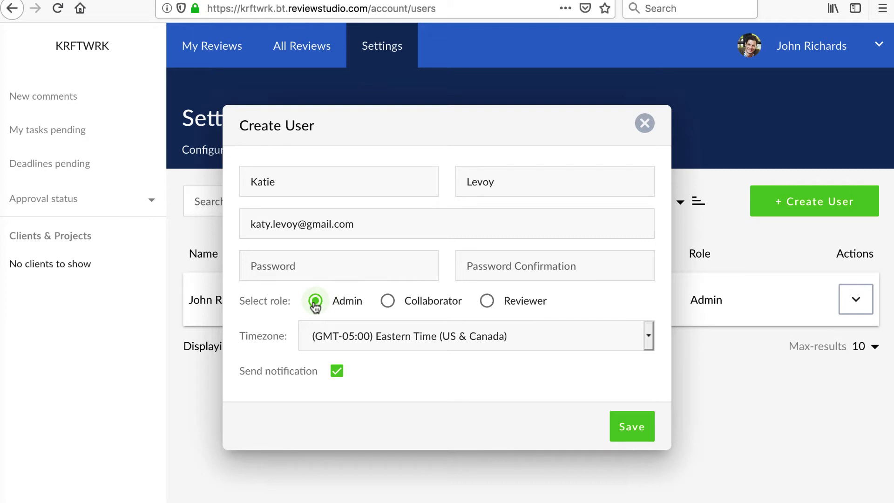
click(387, 302)
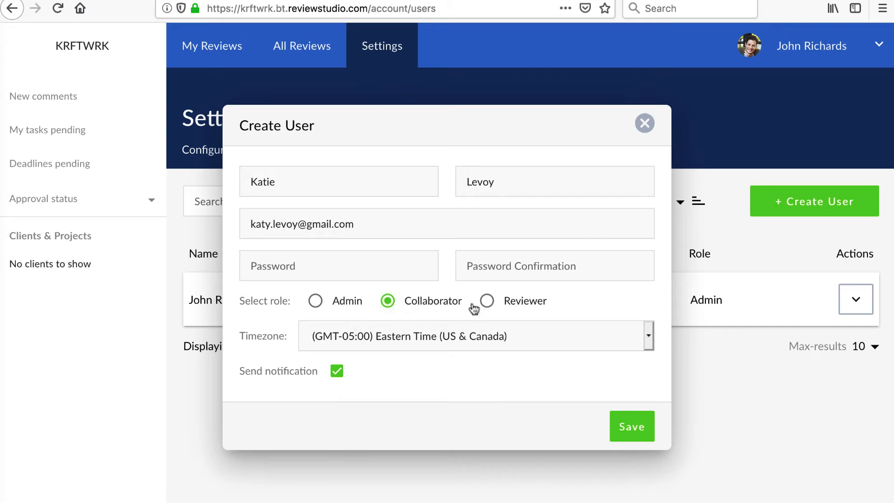
click(487, 301)
click(393, 270)
text(••••)
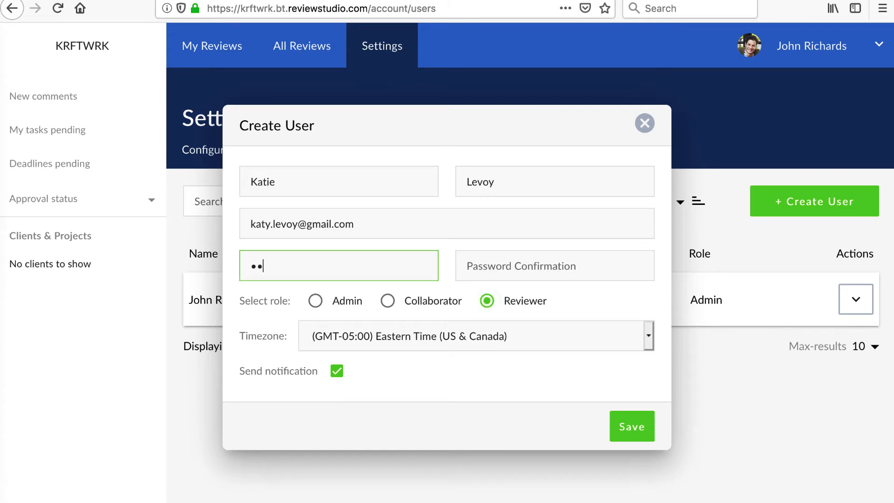
text(•)
key(Tab)
text(•••••)
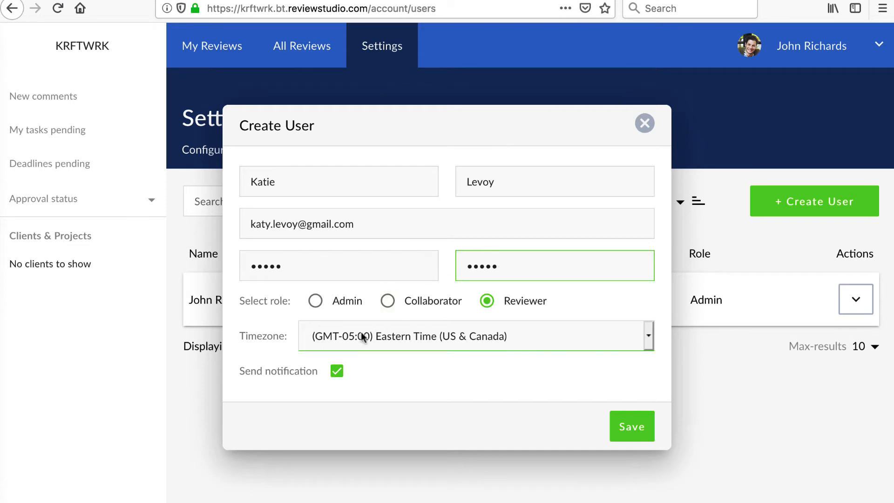
click(337, 371)
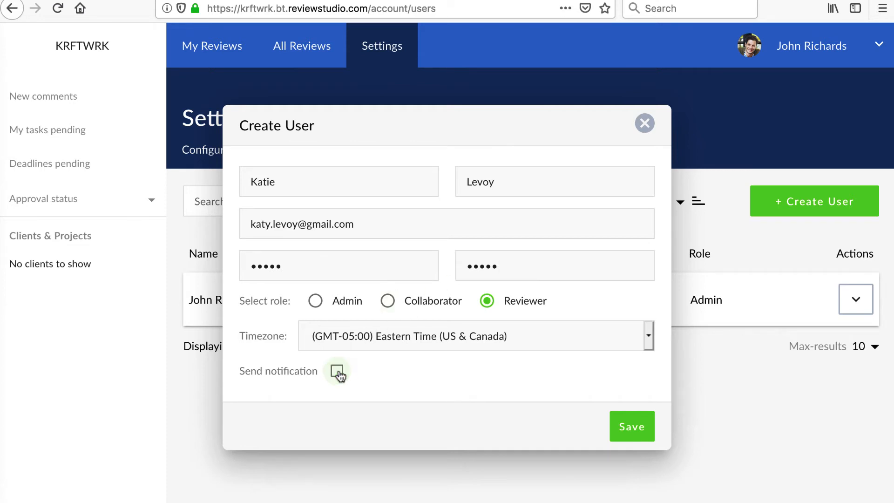
click(338, 372)
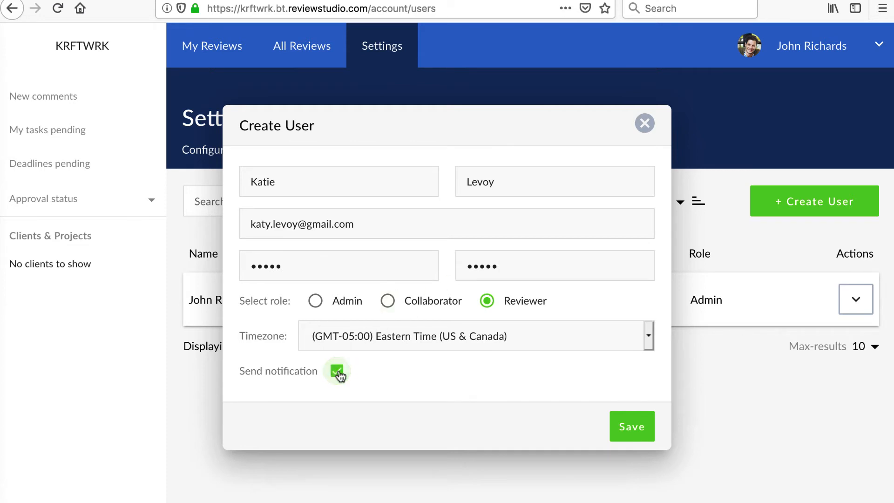
click(628, 427)
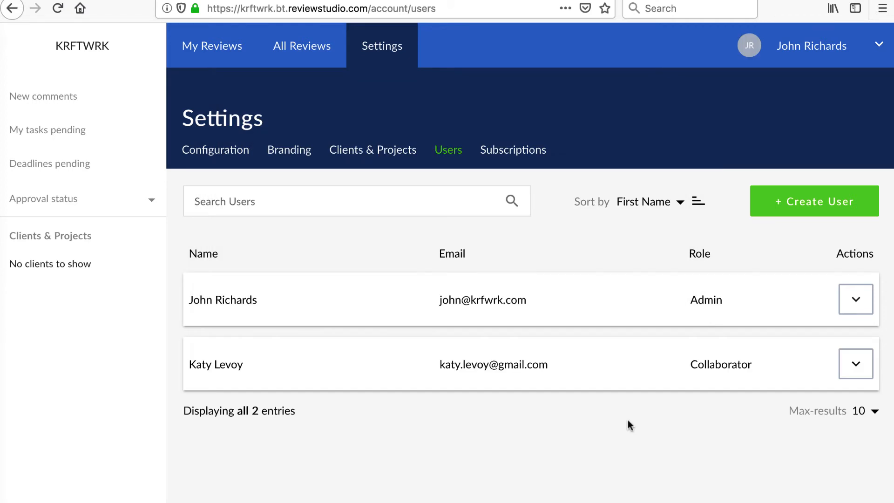
Step: Upload a photo avatar to the admin's profile
click(879, 46)
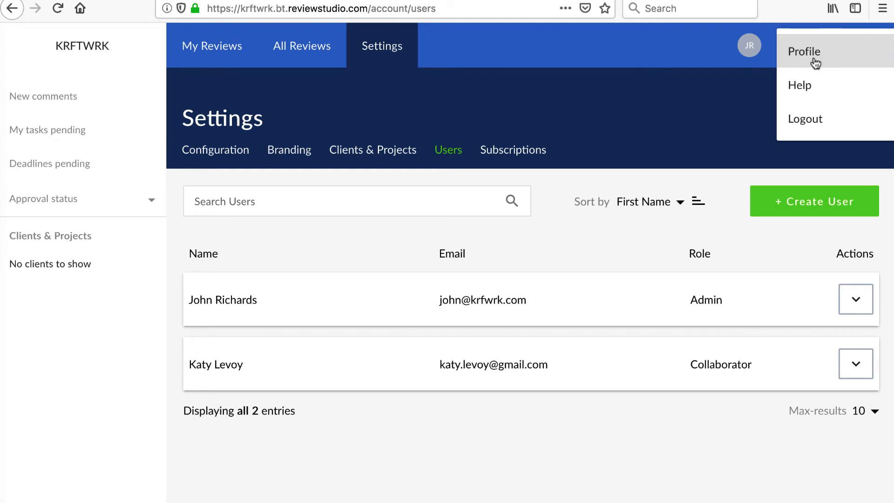
click(814, 60)
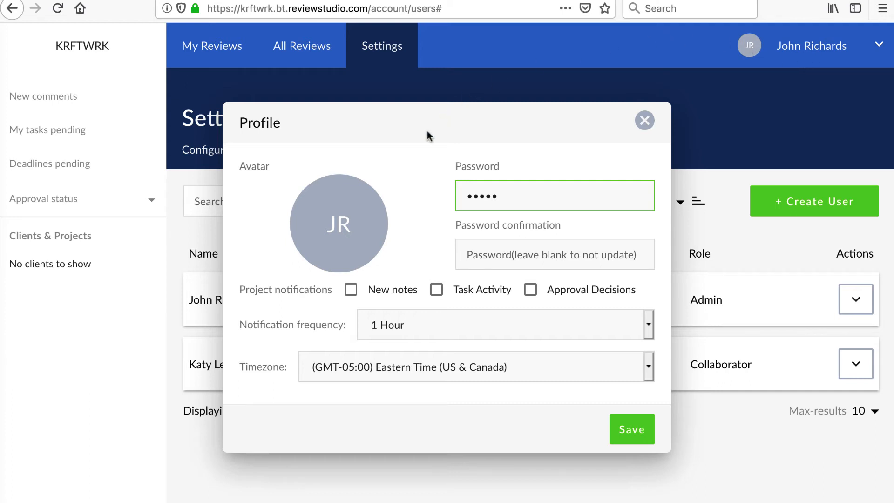
click(361, 229)
click(717, 331)
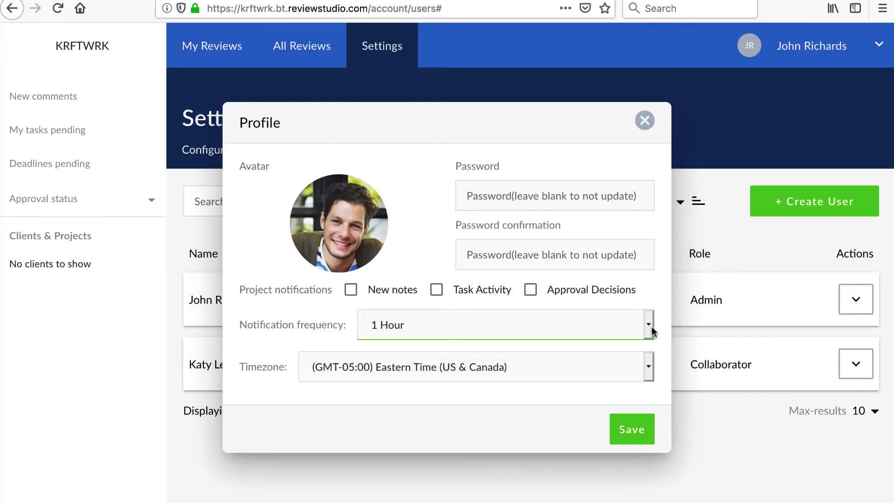
Step: Enable New notes, Task Activity and Approval Decisions notifications at 1 Hour, and save
click(350, 291)
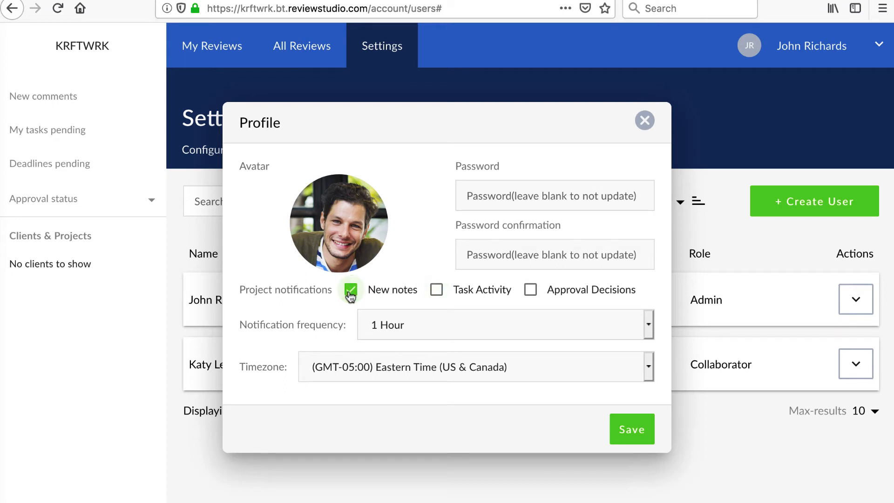
click(436, 291)
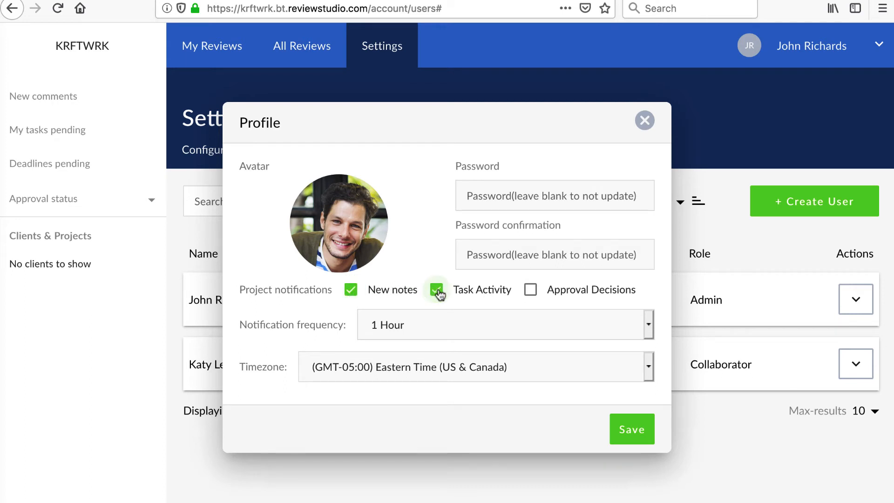
click(529, 294)
click(529, 311)
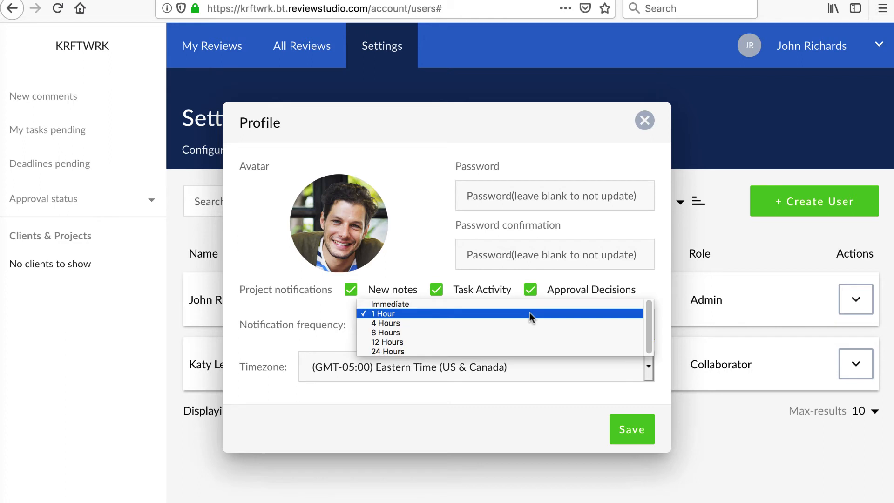
click(529, 313)
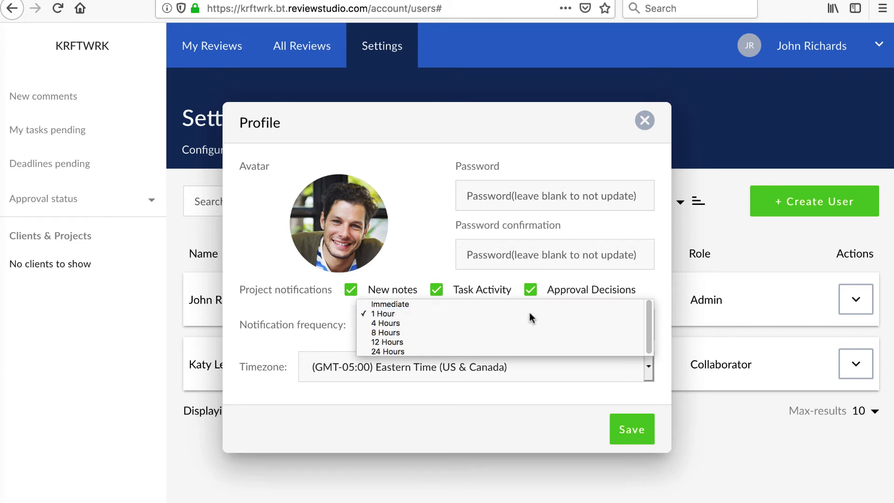
click(634, 431)
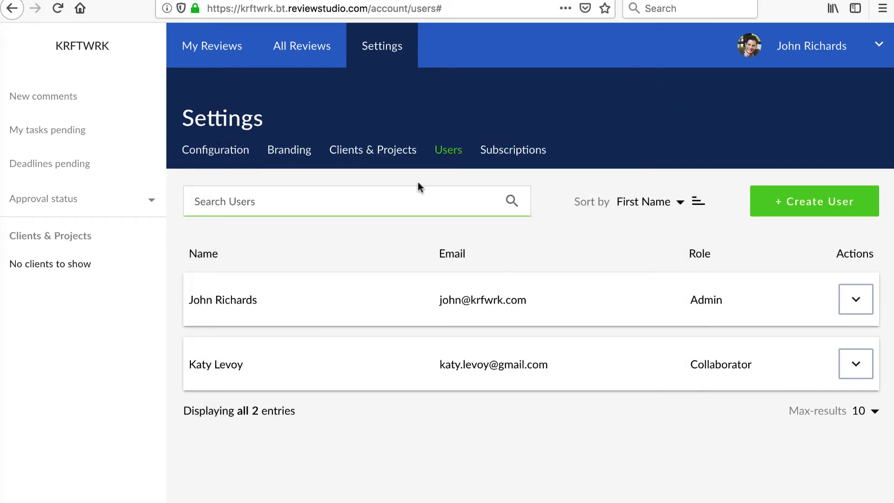
Step: Add Atlantic Properties and Sycamore as new clients
click(381, 155)
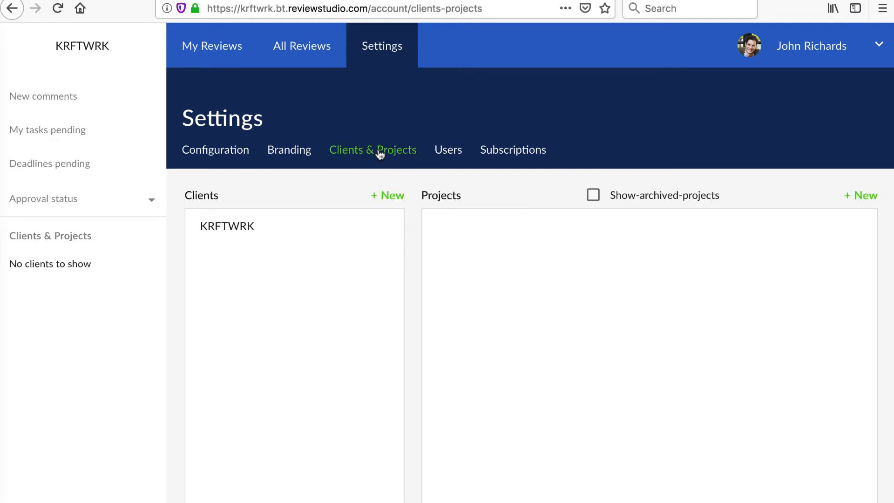
click(389, 196)
text(Atlantic )
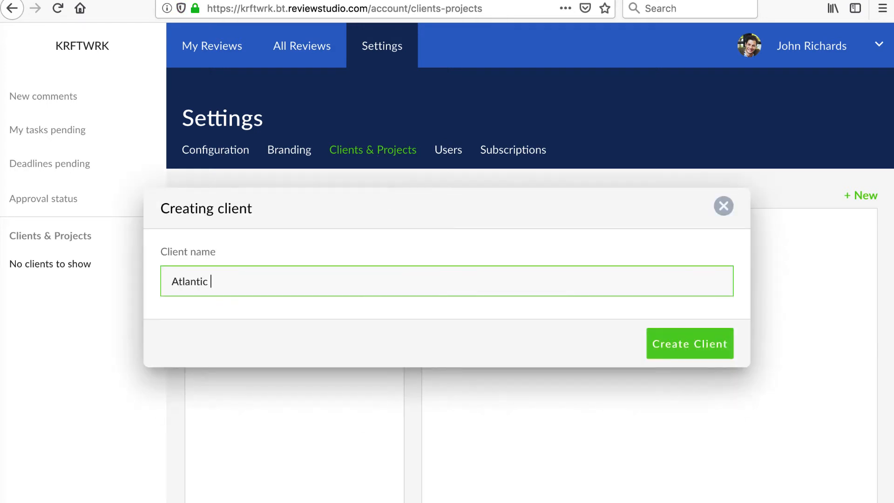
text(Properties)
click(676, 347)
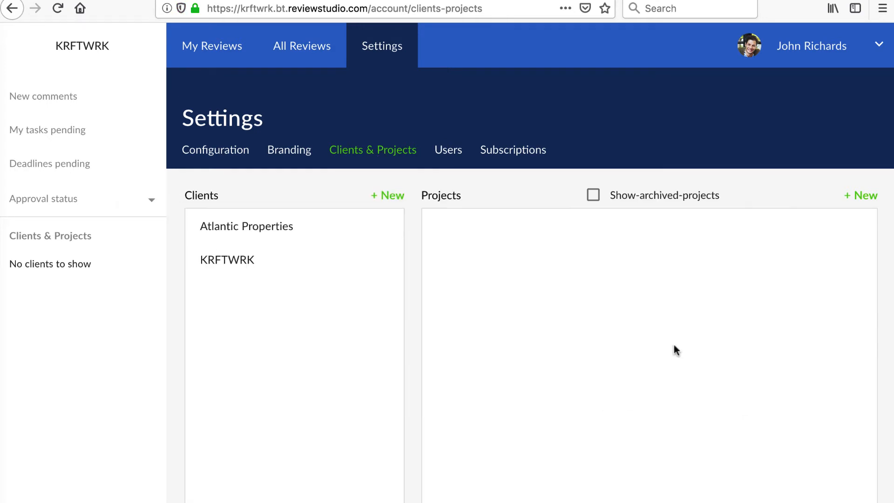
click(395, 197)
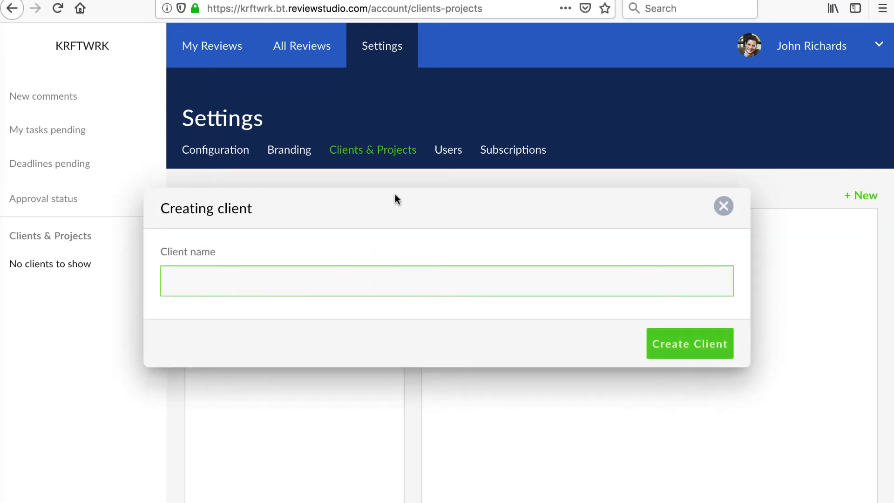
text(Sycamore)
click(684, 344)
Step: Add Triangle Design, McCall Architects and Brandywine as new clients
click(387, 195)
text(Tiran)
key(BackSpace)
key(BackSpace)
key(BackSpace)
key(BackSpace)
text(riangle Design)
click(686, 345)
click(393, 198)
text(McCall Architects)
click(693, 342)
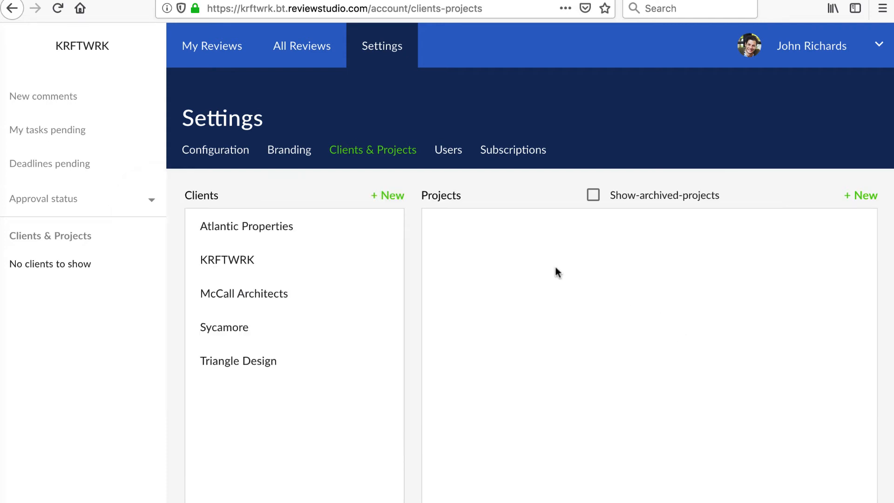
click(393, 198)
text(Brandywine)
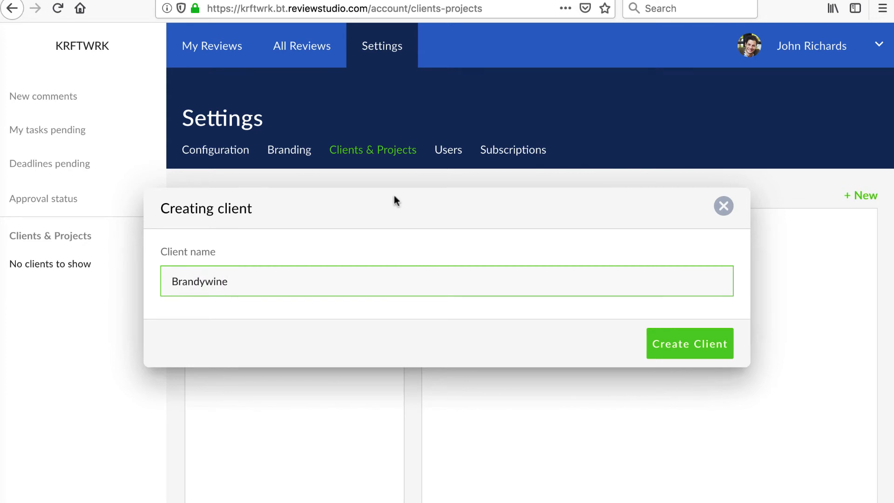
click(694, 345)
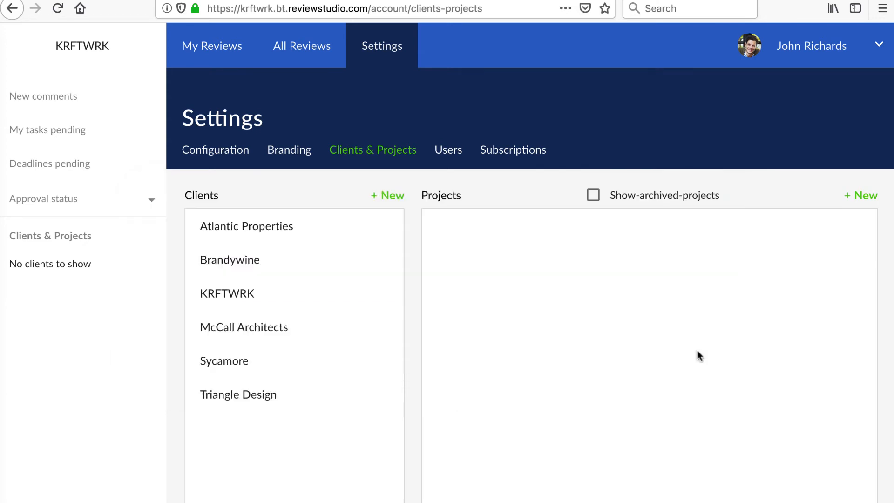
Step: Create P-19224 Loft Condos for Atlantic Properties and P-19225 Harmond Hall for Triangle Design
click(862, 194)
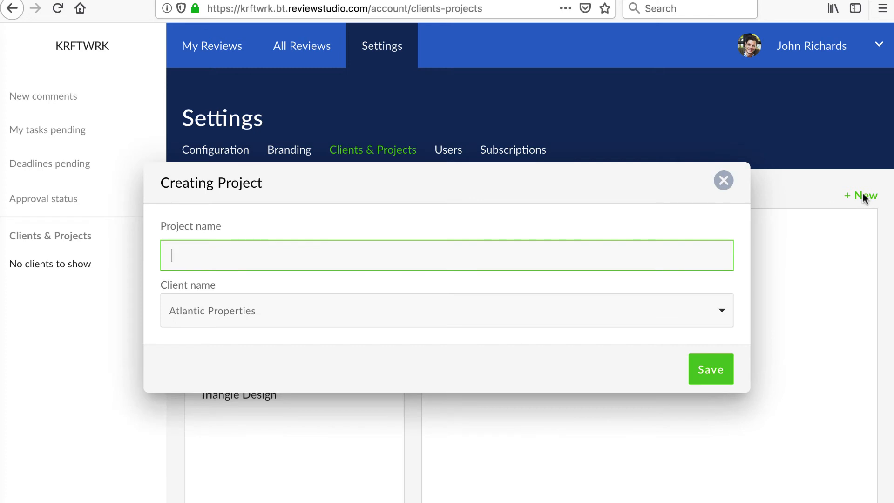
text(P-19224 Loft Condo)
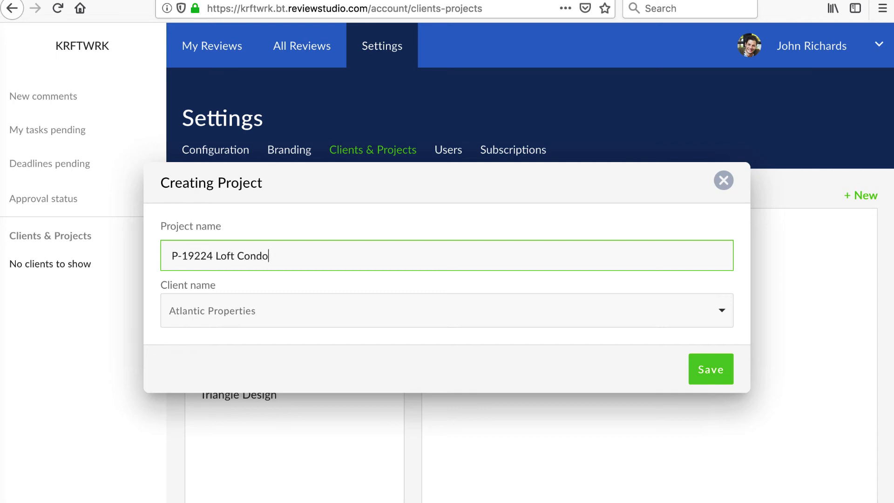
text(s)
click(720, 312)
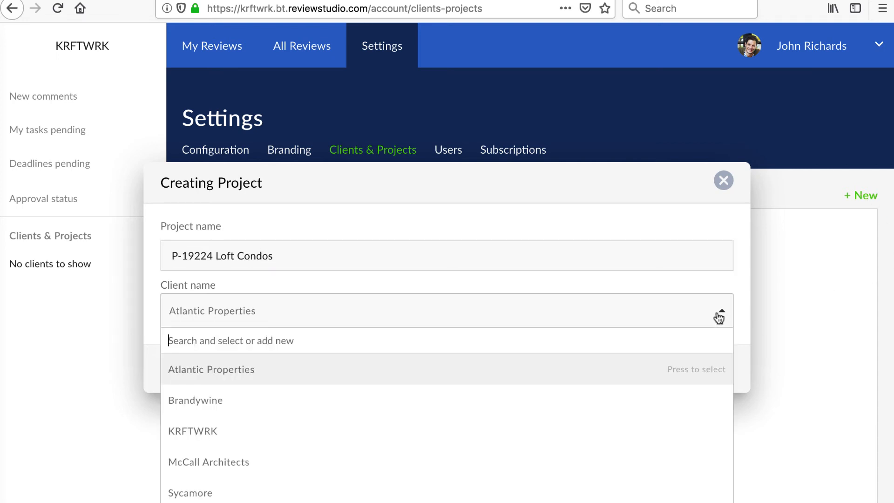
click(684, 364)
click(702, 370)
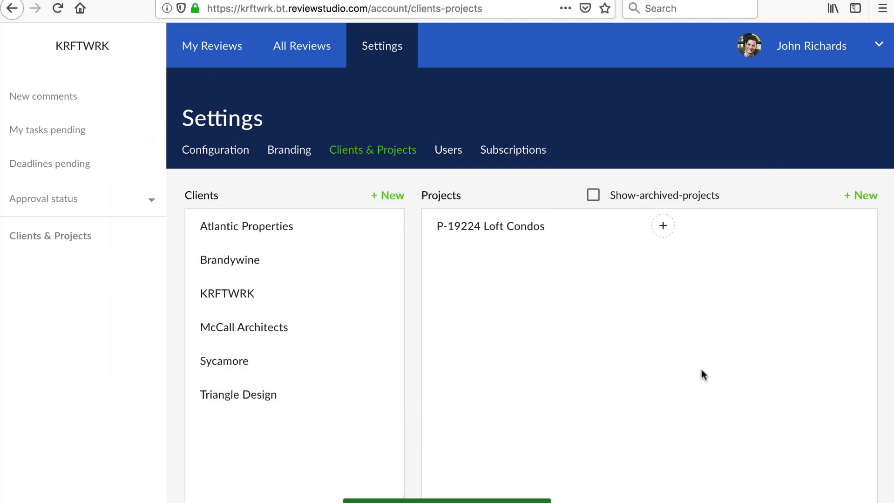
click(861, 195)
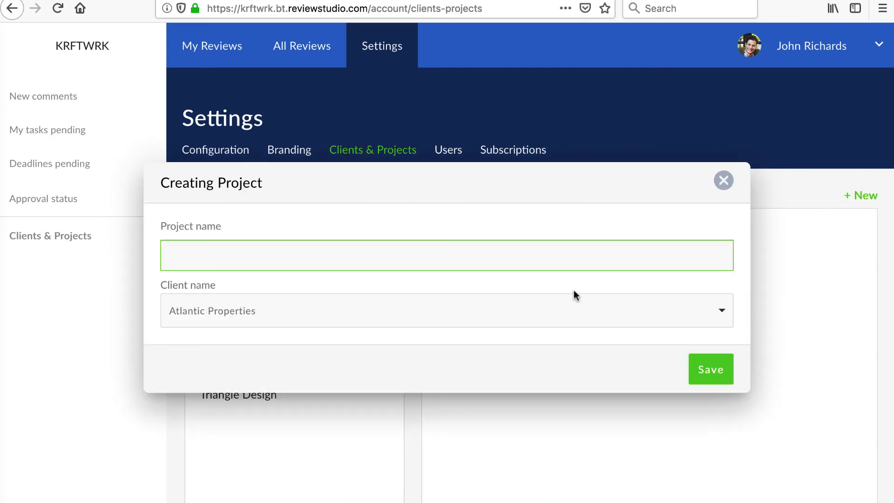
text(P-19225 Harmond Hall)
click(621, 305)
click(628, 461)
click(708, 371)
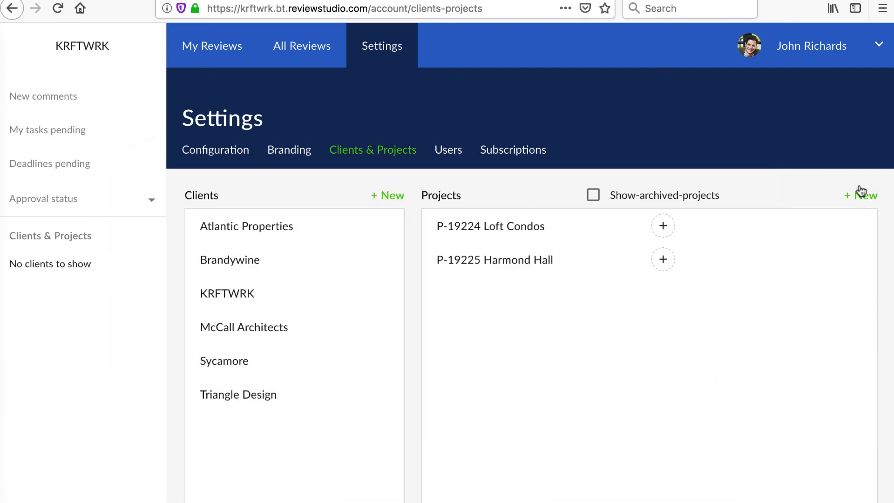
Step: Create P-19226 405 Collorado for Brandywine and P-19227 Montreal Symphony Hall for McCall Architects
click(861, 195)
text(P-19226)
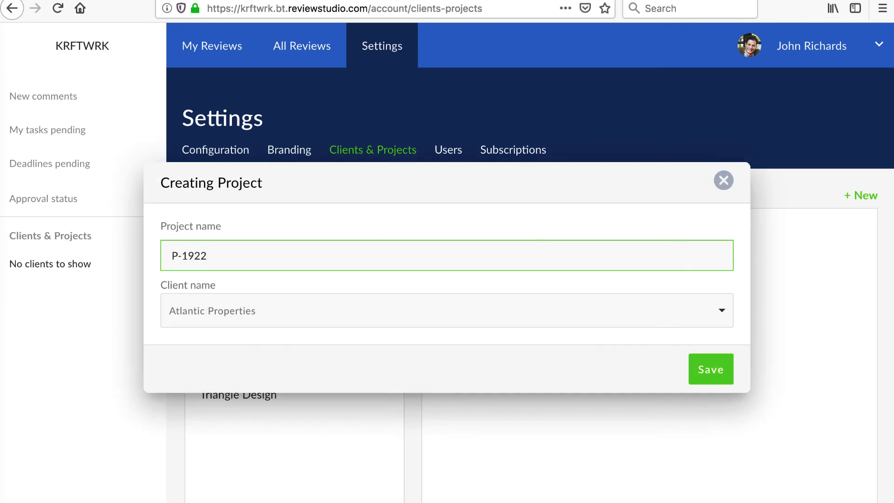
click(723, 180)
text(P-19226 Ca)
key(BackSpace)
key(BackSpace)
text(405 Collorado)
click(724, 313)
click(698, 382)
click(702, 374)
click(861, 195)
text(P-)
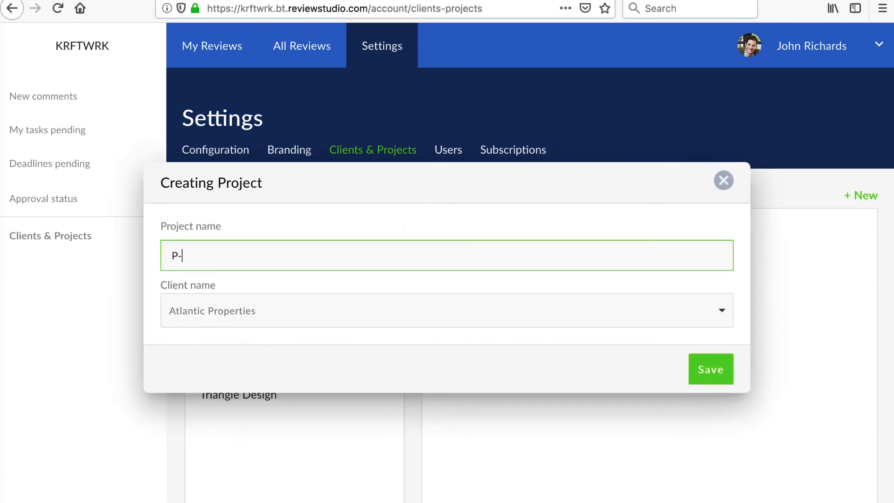
text(19227 Montreal Symphony Hall)
click(417, 309)
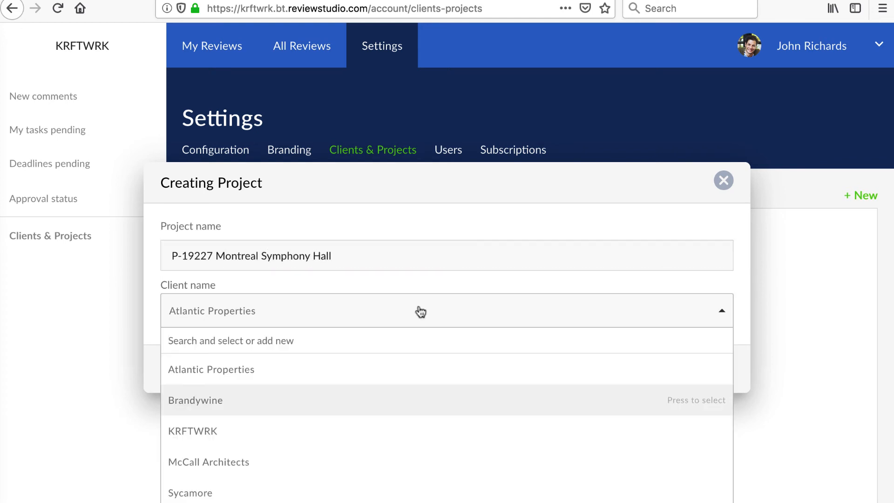
click(447, 459)
key(Return)
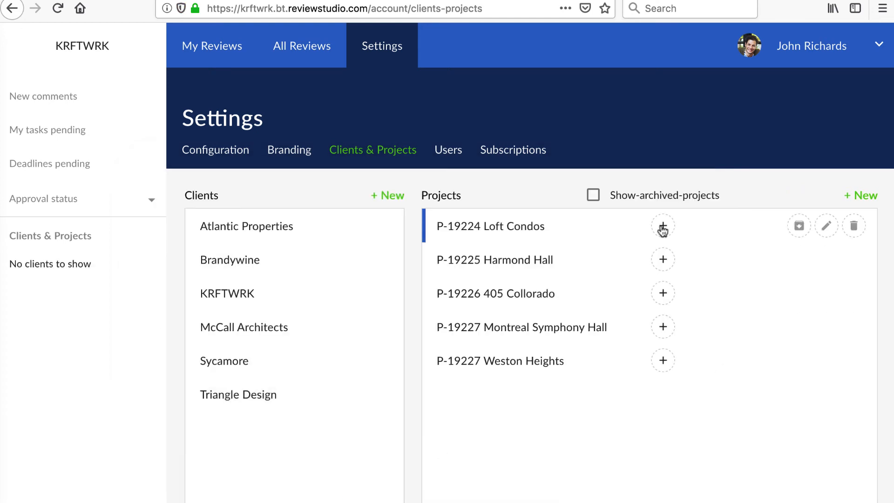
Step: Add two collaborators and one admin to the P-19224 Loft Condos team
click(663, 227)
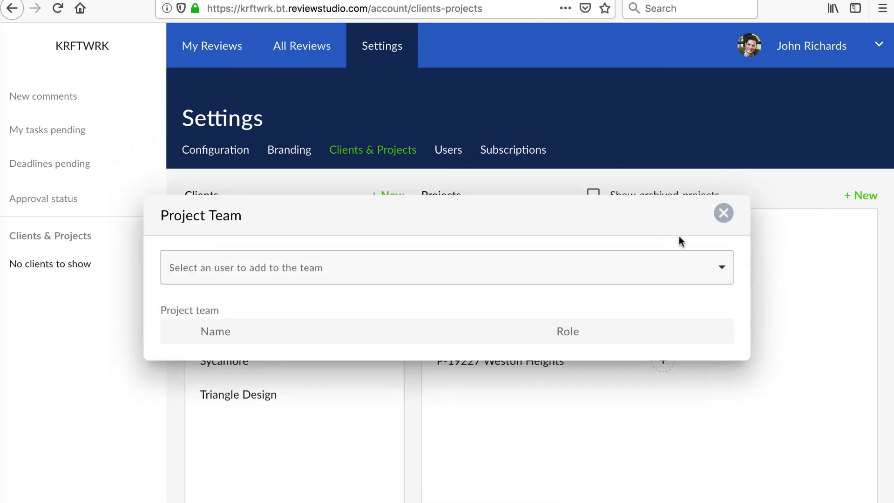
click(722, 270)
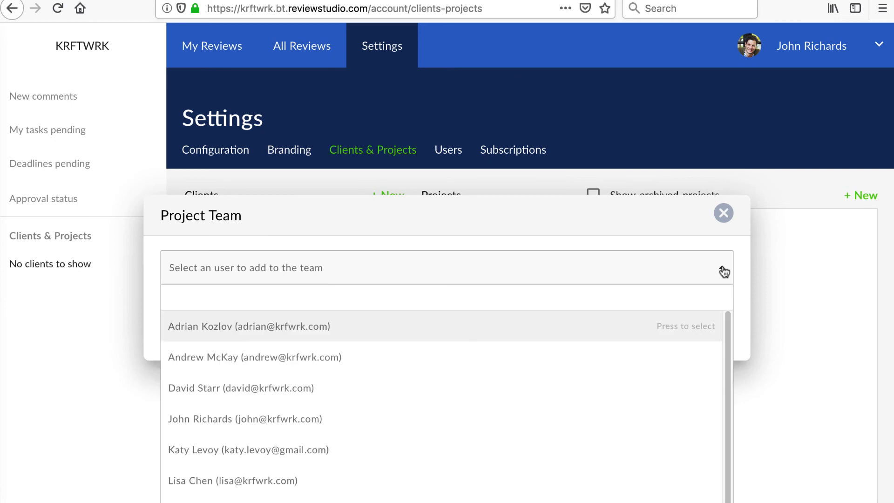
click(618, 349)
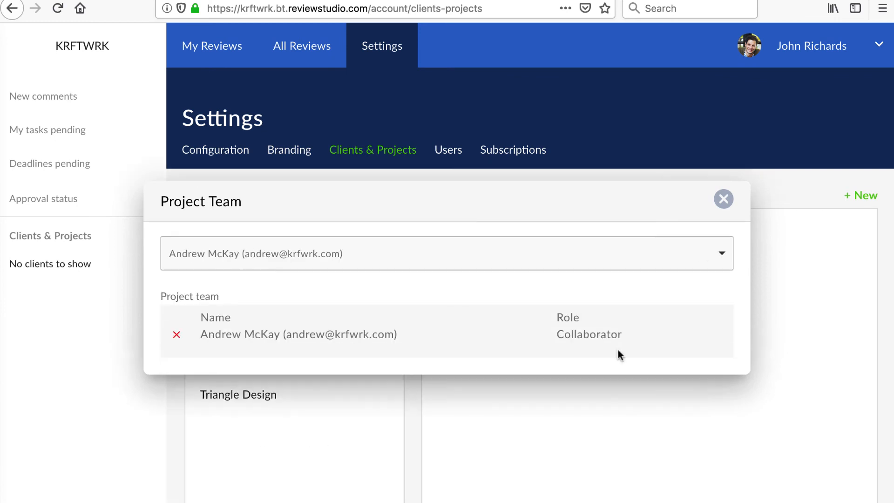
click(718, 264)
click(590, 396)
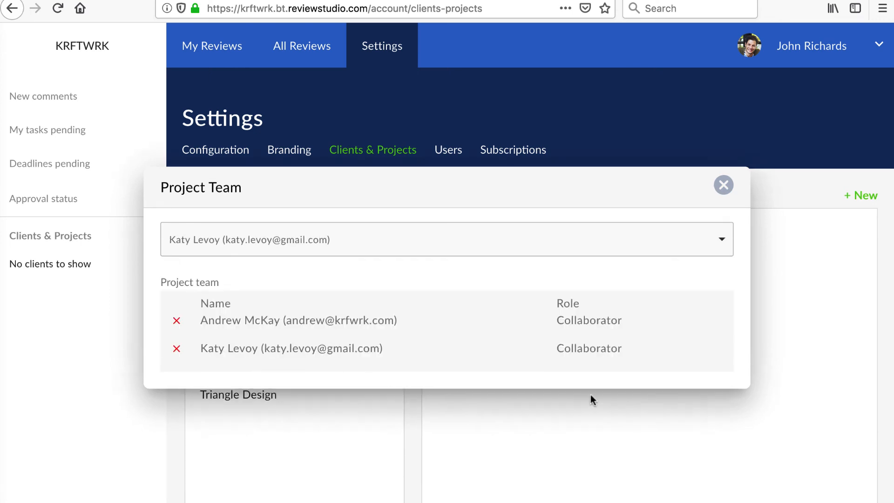
click(721, 239)
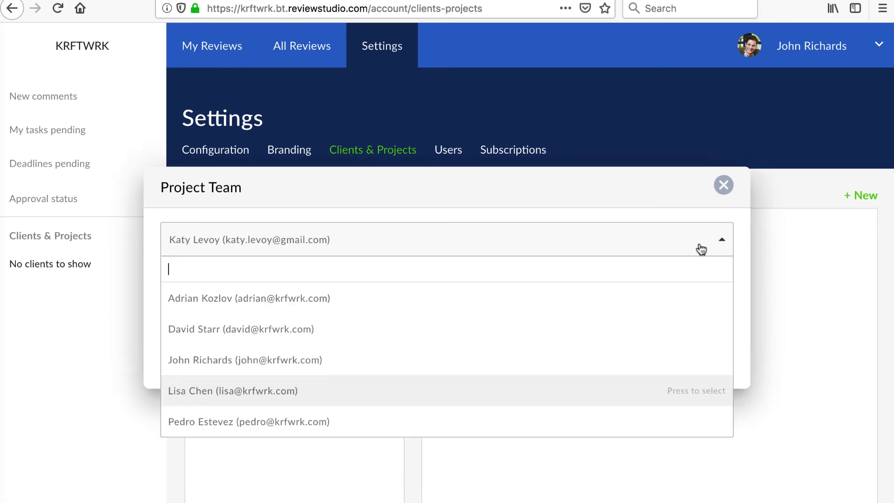
click(560, 356)
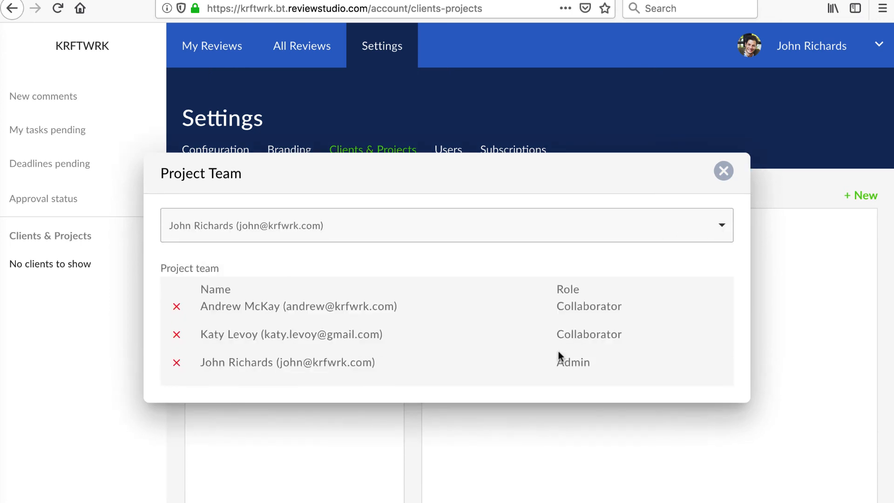
click(723, 173)
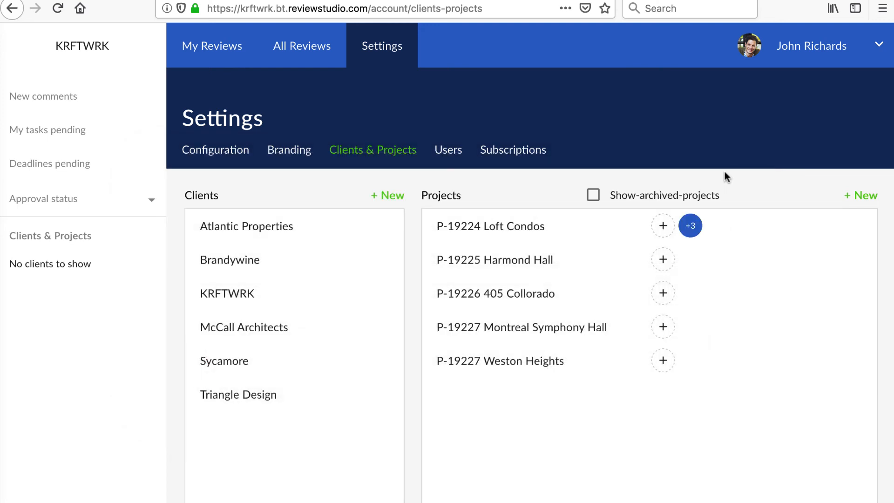
Step: Archive the P-19224 Loft Condos and P-19226 405 Collorado projects
mouse_move(738, 231)
click(799, 229)
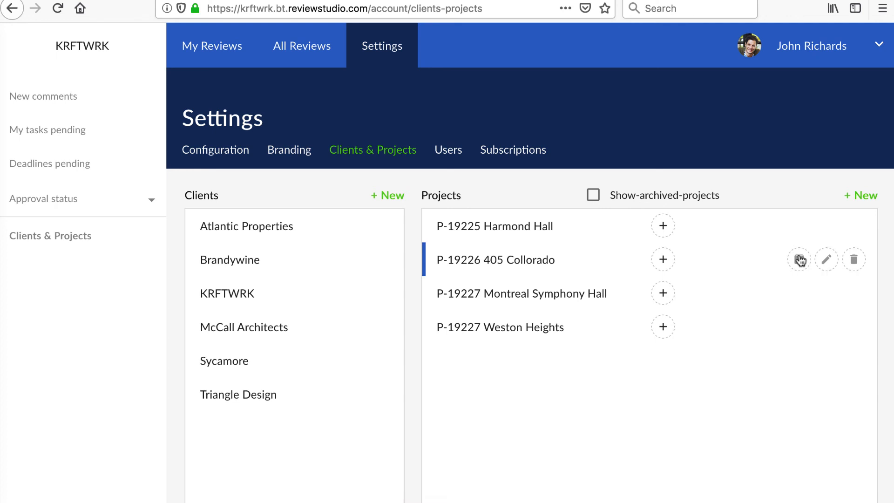
click(799, 260)
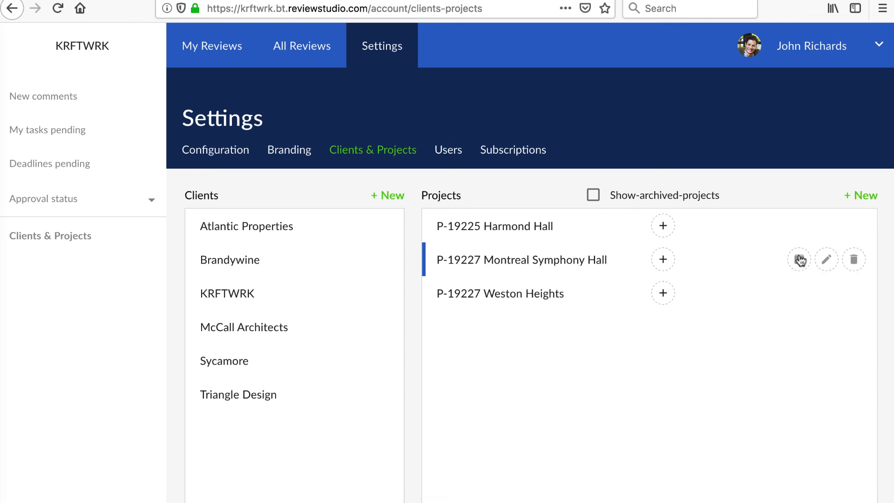
Step: Show archived projects and restore Loft Condos and 405 Collorado from the archive
click(596, 198)
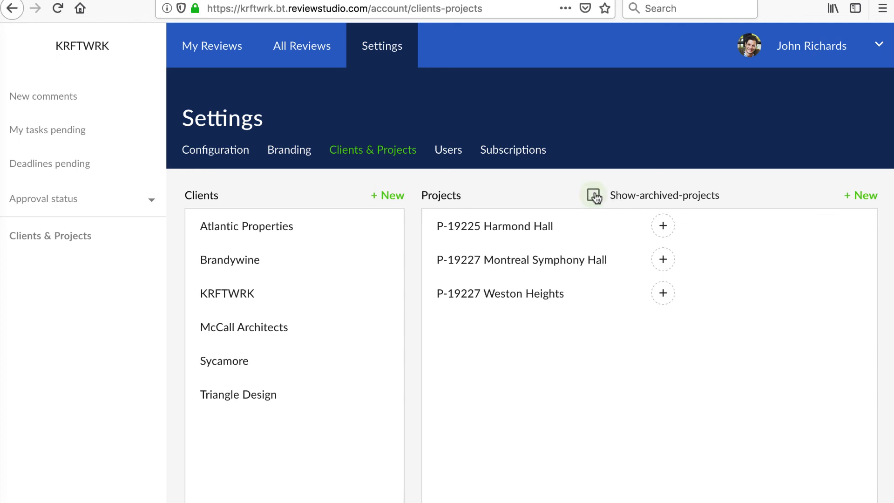
click(597, 197)
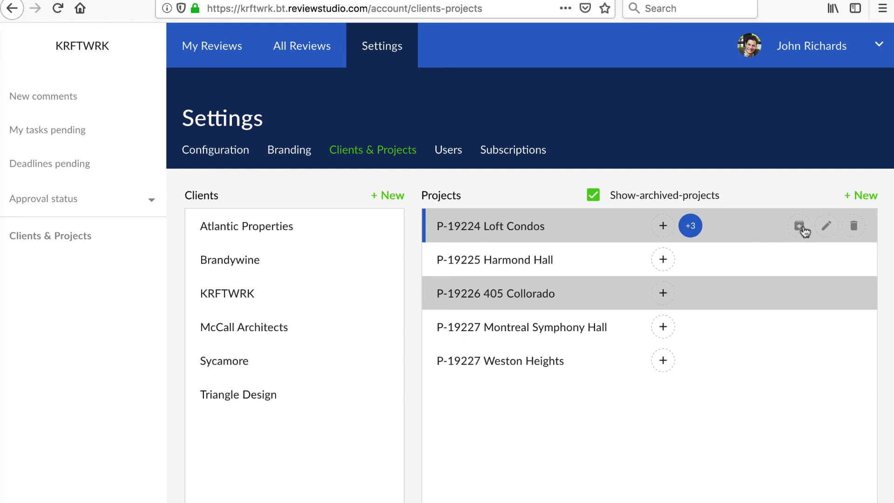
click(802, 229)
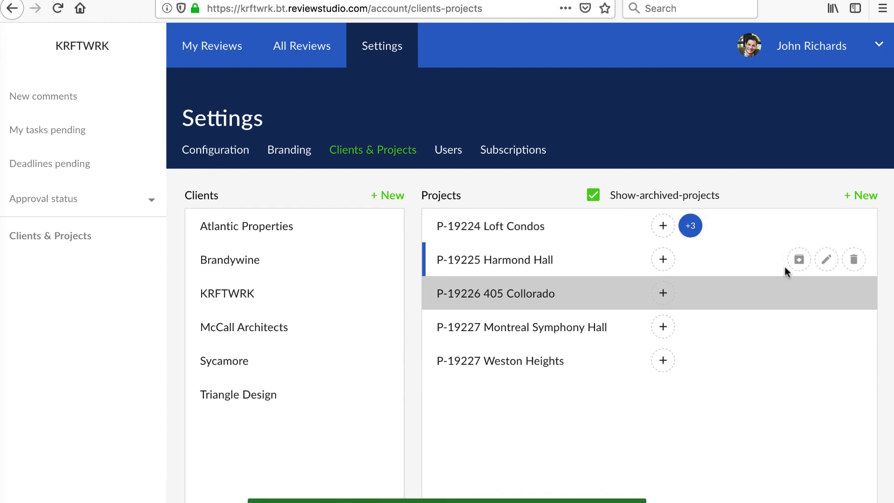
click(801, 293)
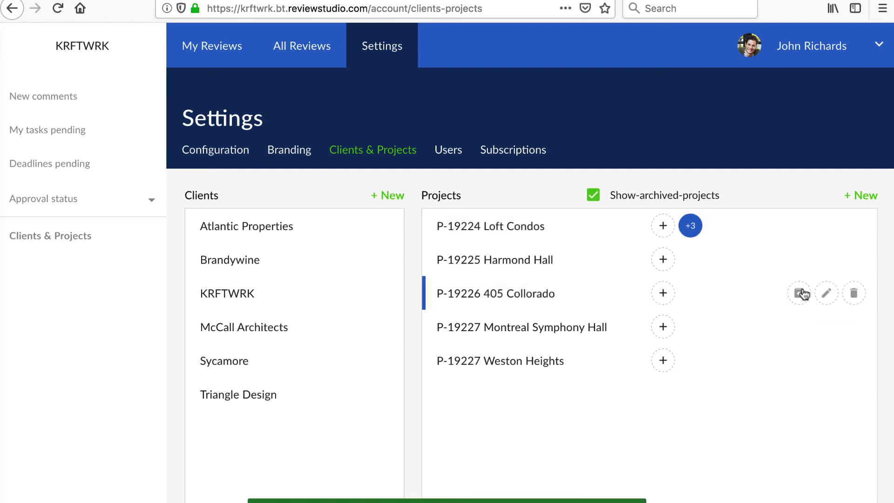